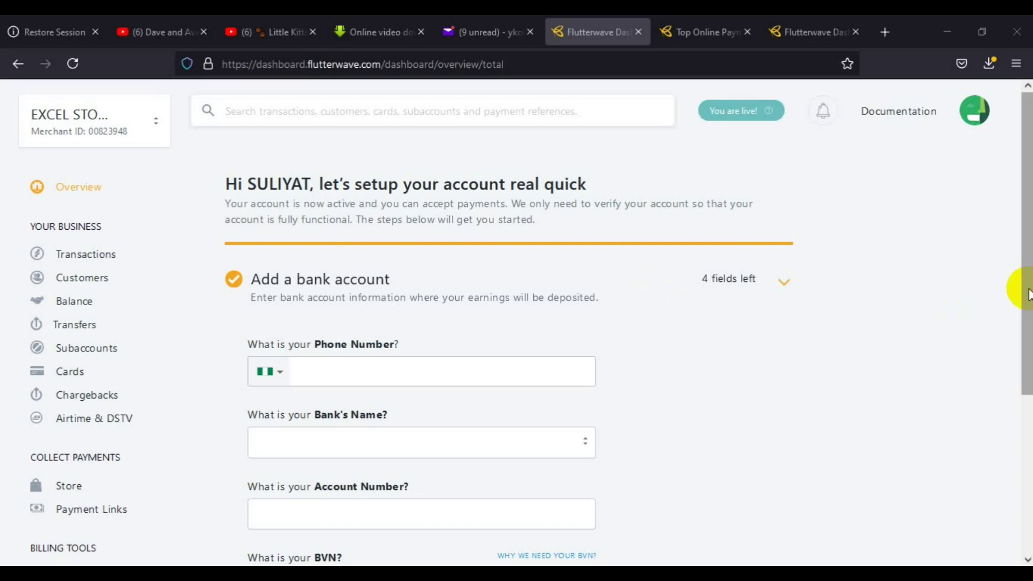
Step: Pick Nigeria (+234) from the Phone Number field's country flag list
{"action": "mouse_move", "coordinate": [1027, 292]}
{"action": "left_mouse_down"}
{"action": "mouse_move", "coordinate": [1028, 371]}
{"action": "mouse_move", "coordinate": [1027, 290]}
{"action": "left_mouse_up"}
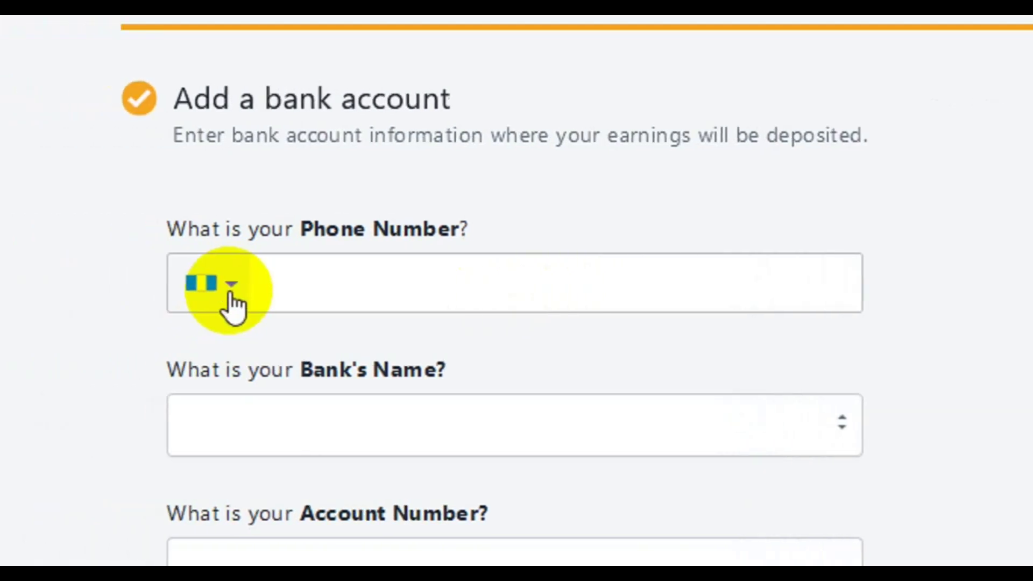
{"action": "left_click", "coordinate": [232, 302]}
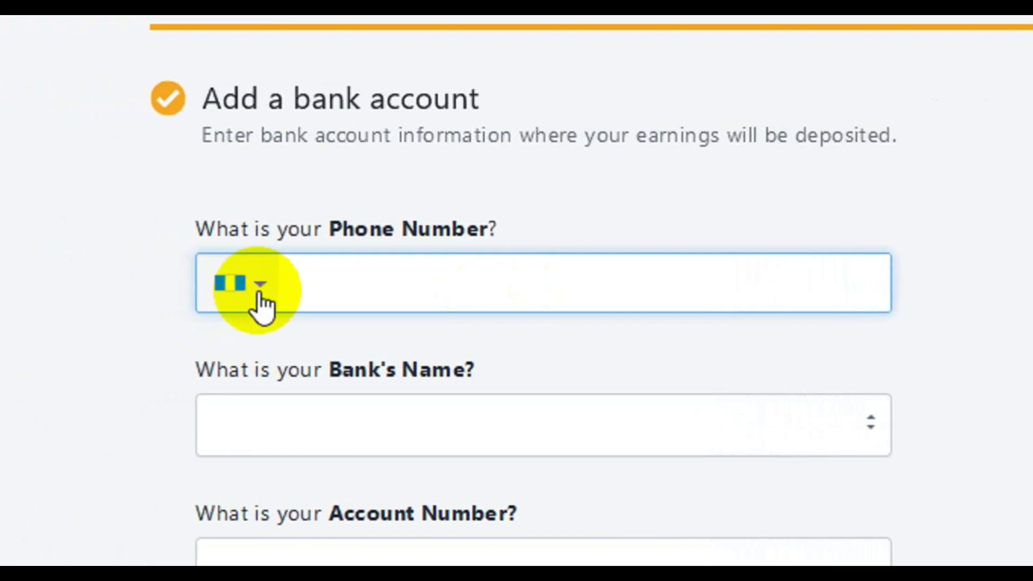
{"action": "left_click", "coordinate": [261, 284]}
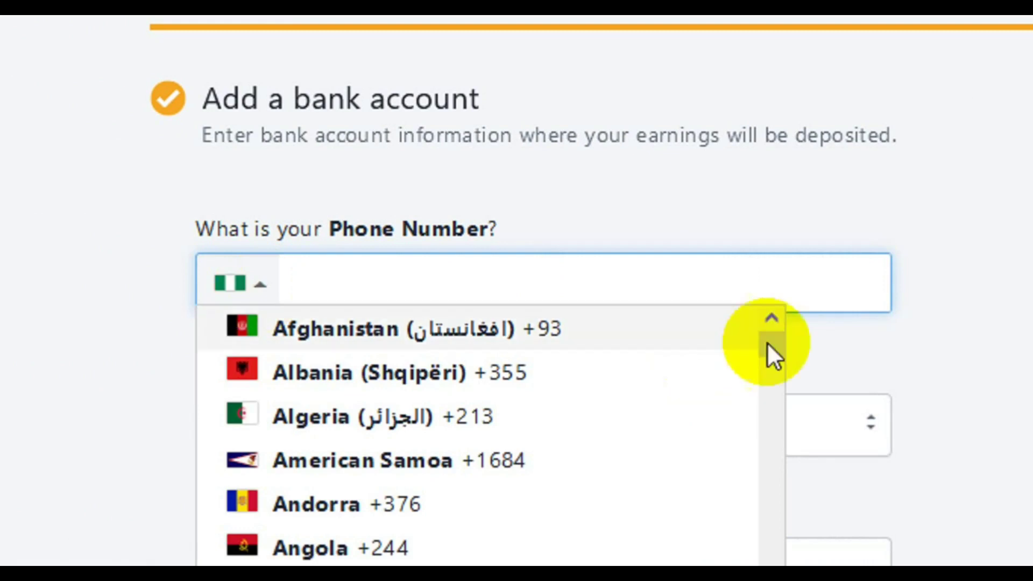
{"action": "left_click_drag", "start_coordinate": [768, 341], "coordinate": [773, 524]}
{"action": "left_click_drag", "start_coordinate": [773, 467], "coordinate": [775, 226]}
{"action": "left_click_drag", "start_coordinate": [766, 292], "coordinate": [773, 382]}
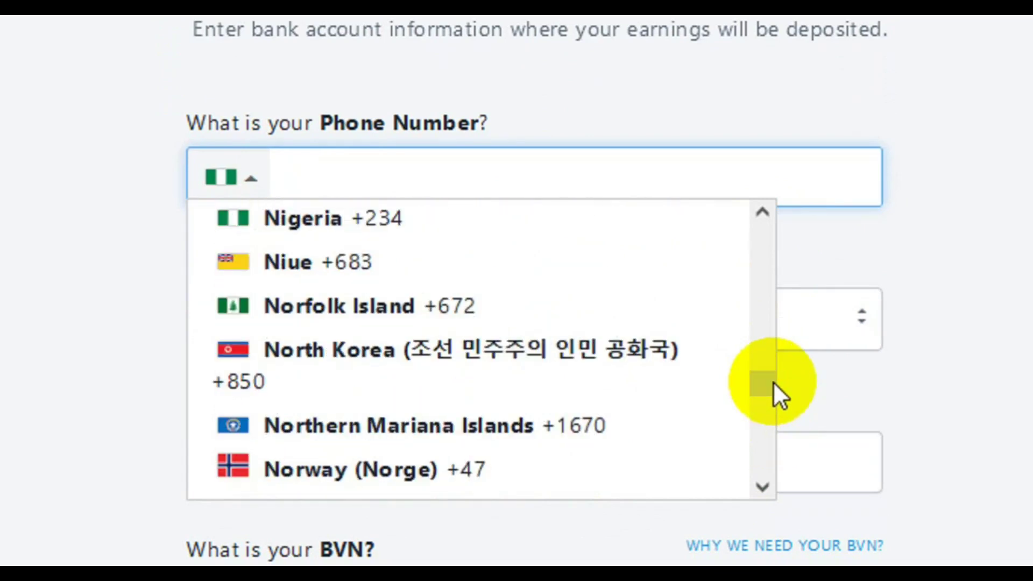
{"action": "left_click", "coordinate": [402, 221]}
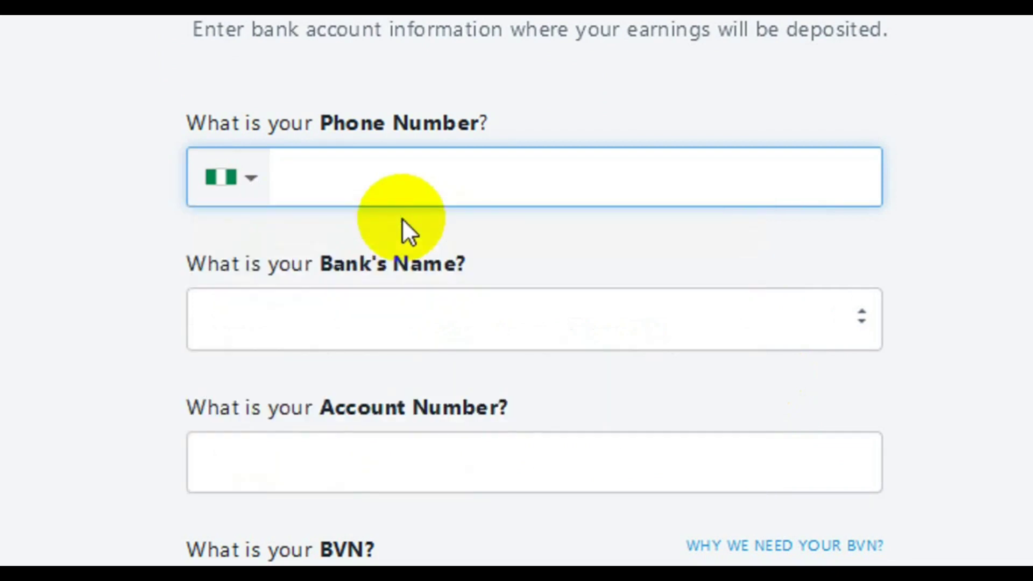
Step: Enter the merchant's phone number without the extra leading 0 so a verification code is sent
{"action": "left_click", "coordinate": [401, 180]}
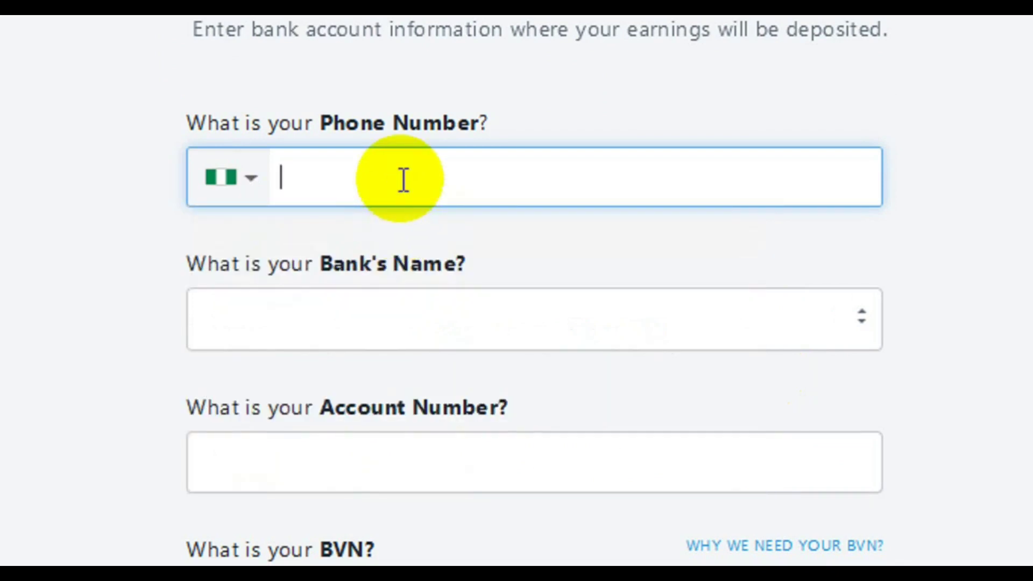
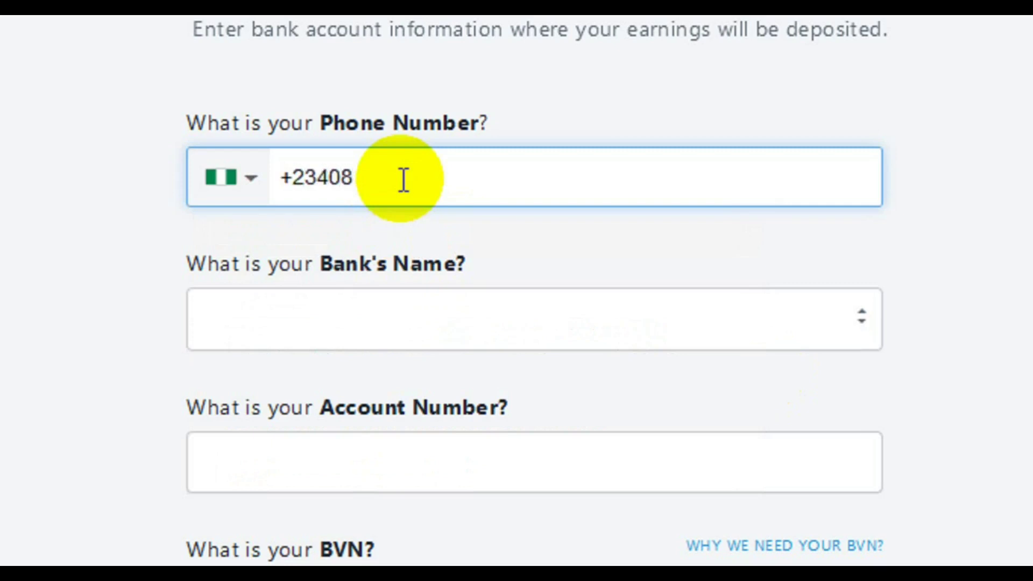
{"action": "key", "text": "Left"}
{"action": "key", "text": "Left"}
{"action": "key", "text": "Left"}
{"action": "key", "text": "Left"}
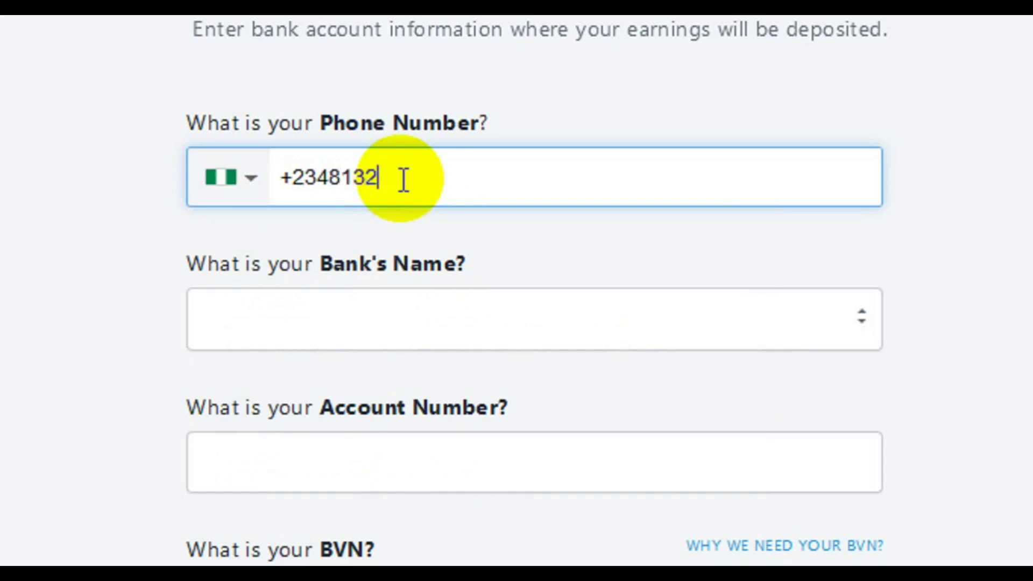
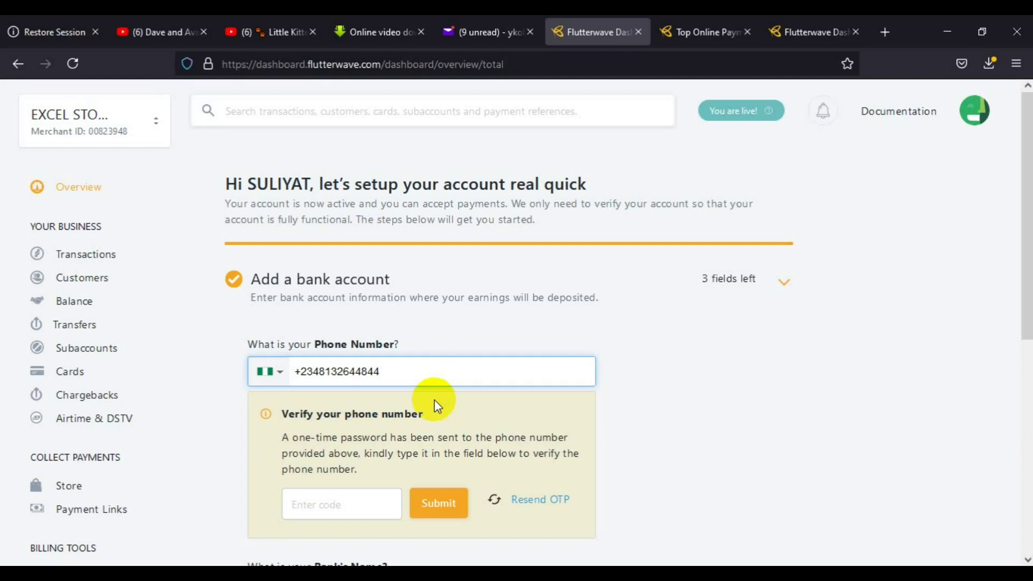
{"action": "left_click", "coordinate": [344, 506]}
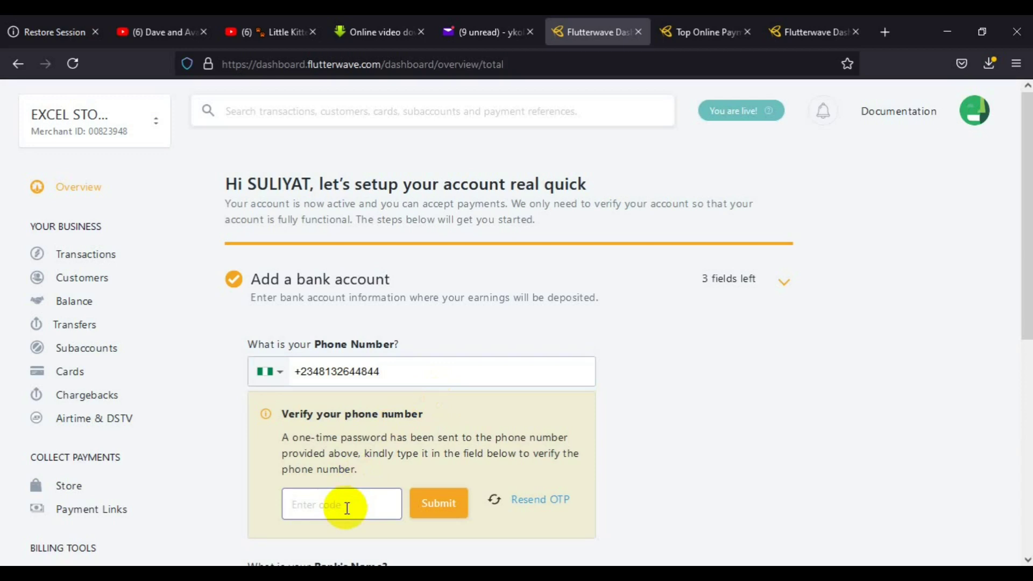
Step: Enter the received one-time code and submit it to verify the phone number
{"action": "left_click", "coordinate": [448, 516]}
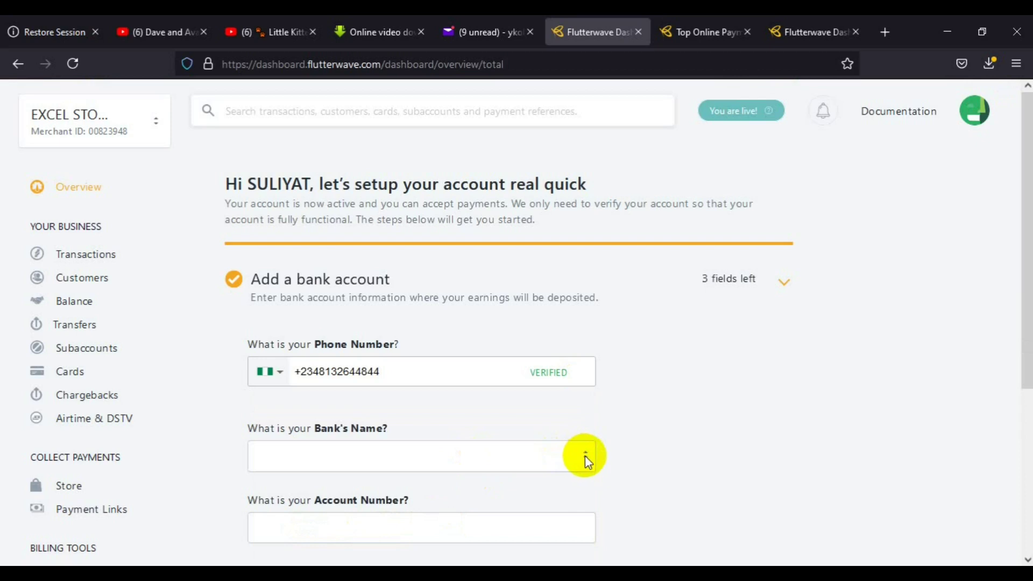
Step: Choose United Bank for Africa from the Bank's Name list, jumping to banks starting with U
{"action": "left_click", "coordinate": [586, 454]}
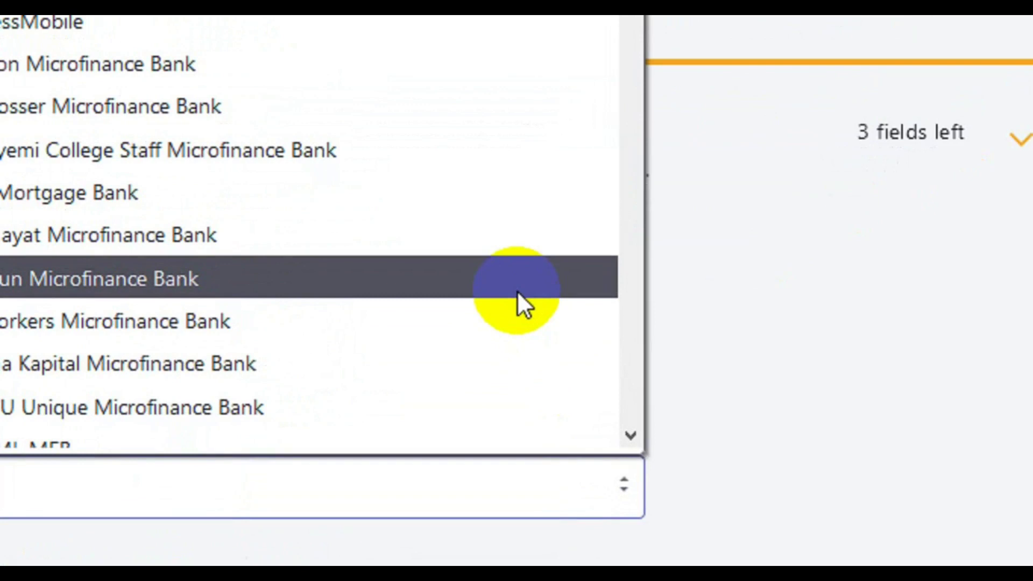
{"action": "key", "text": "u"}
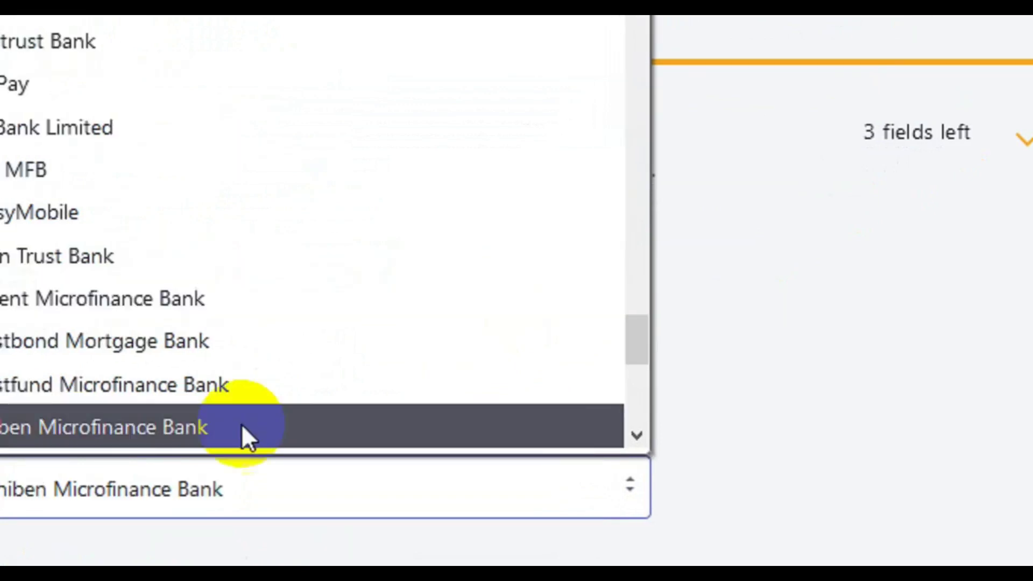
{"action": "left_click", "coordinate": [642, 387]}
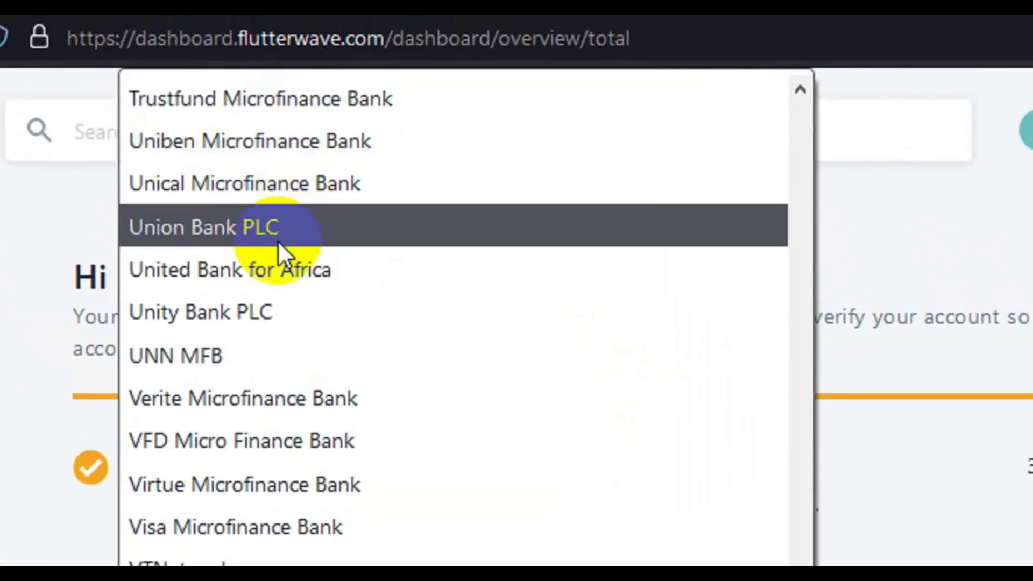
{"action": "left_click", "coordinate": [277, 259]}
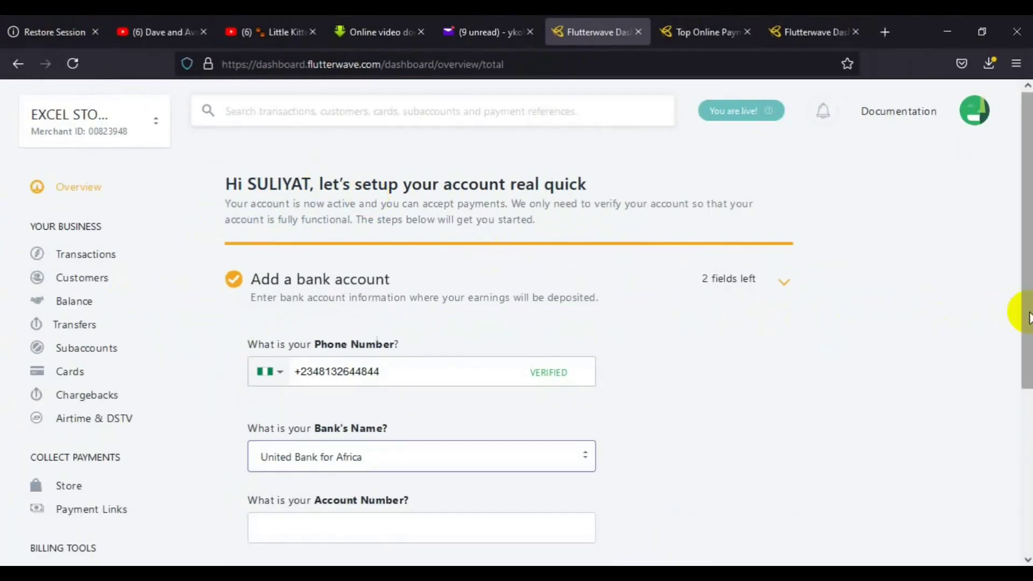
{"action": "left_click_drag", "start_coordinate": [1029, 317], "coordinate": [1027, 381]}
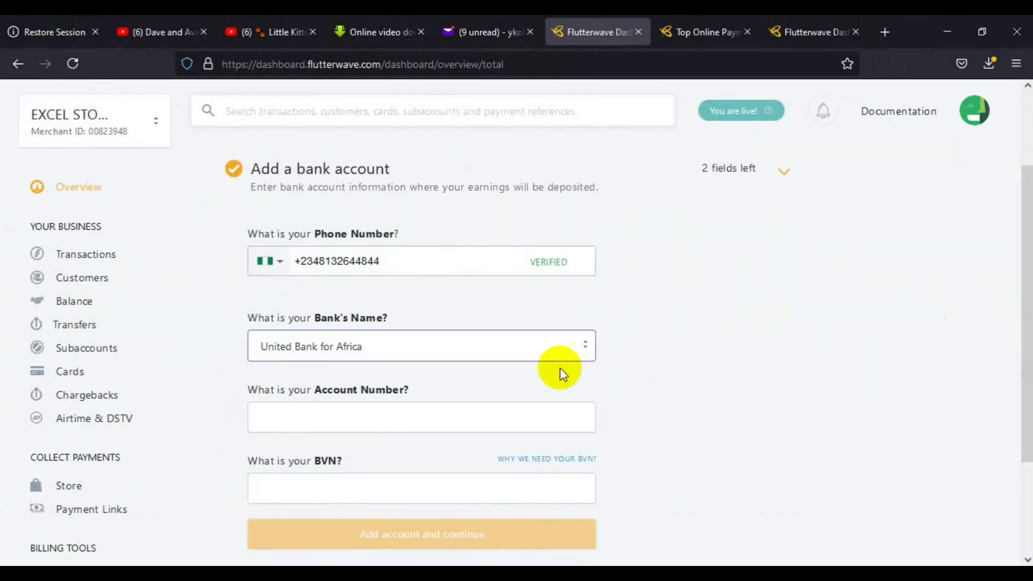
Step: Enter the bank account number and move on to the BVN field
{"action": "left_click", "coordinate": [502, 414]}
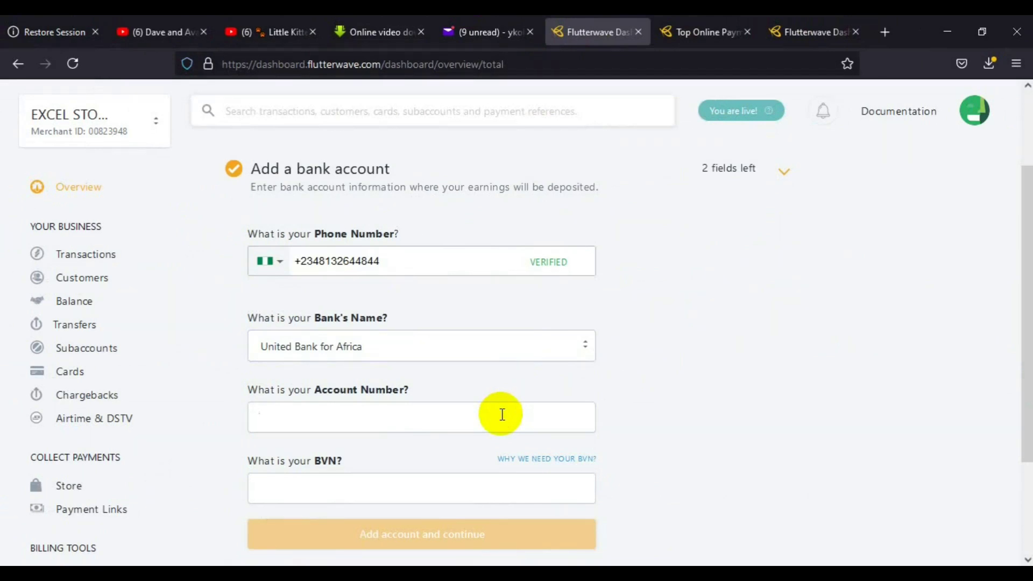
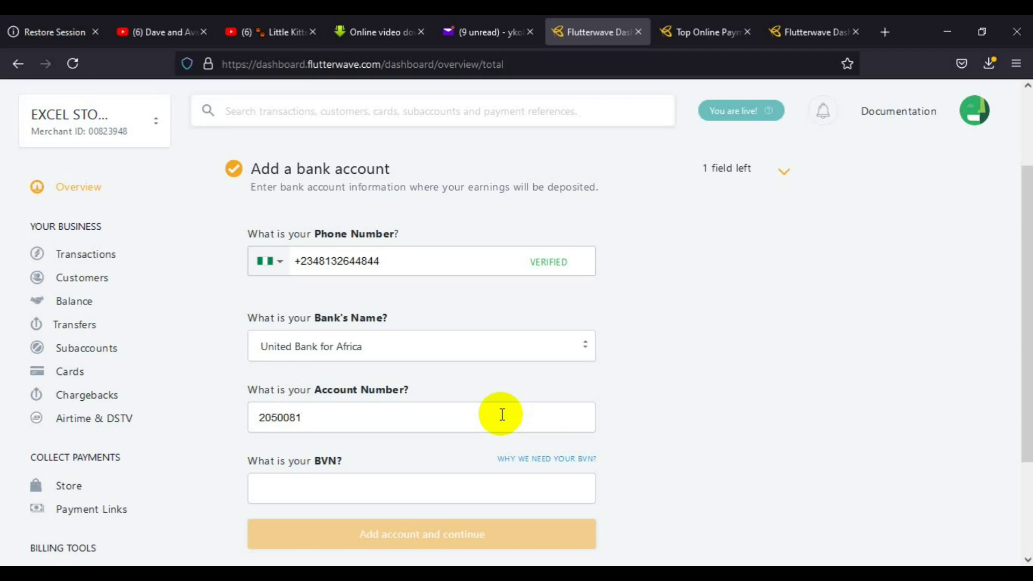
{"action": "left_click", "coordinate": [371, 486]}
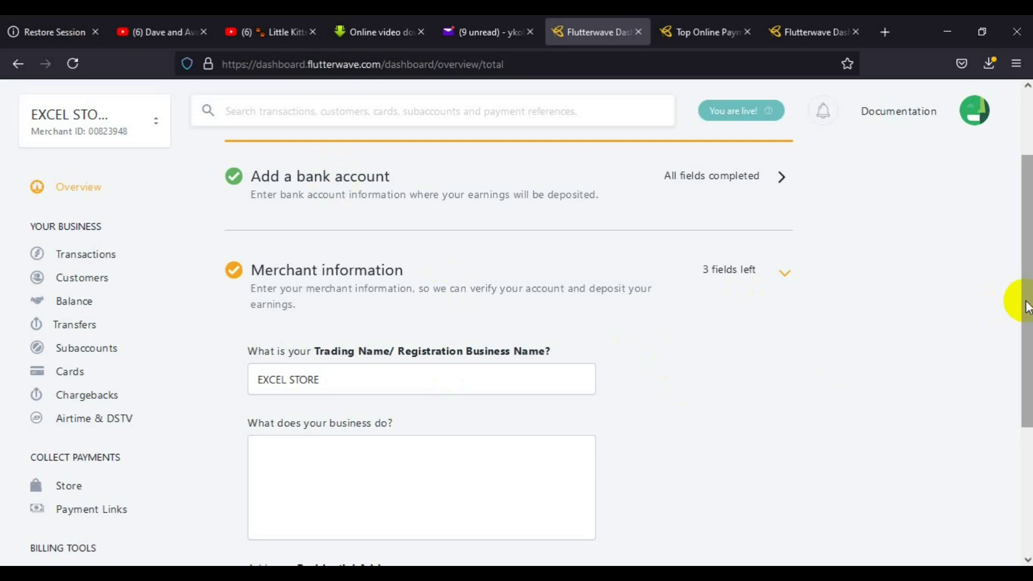
Step: Replace the draft word 'Free' with 'Online sales digital skills' as the business description
{"action": "left_click_drag", "start_coordinate": [1027, 307], "coordinate": [1022, 395]}
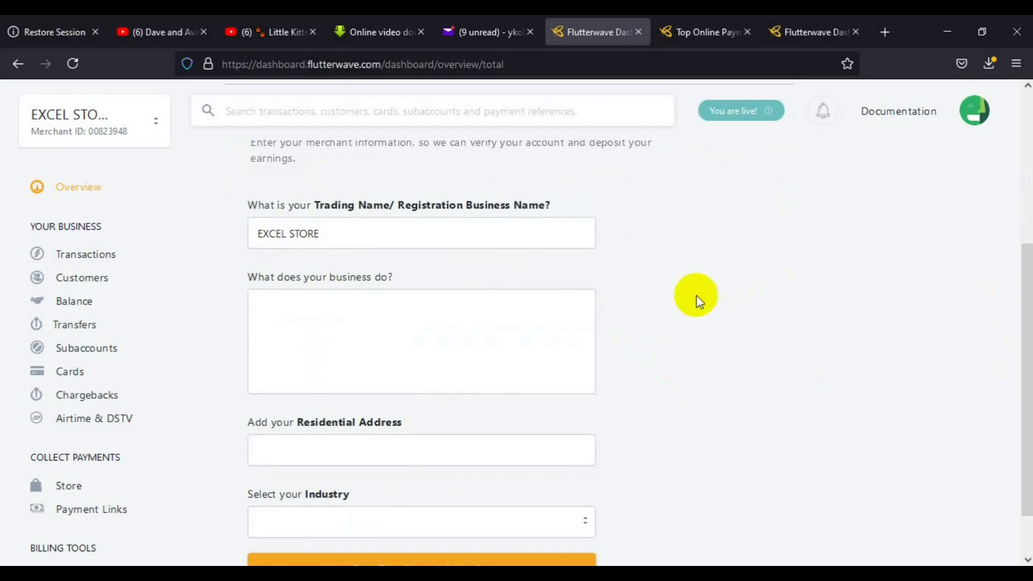
{"action": "left_click", "coordinate": [452, 336]}
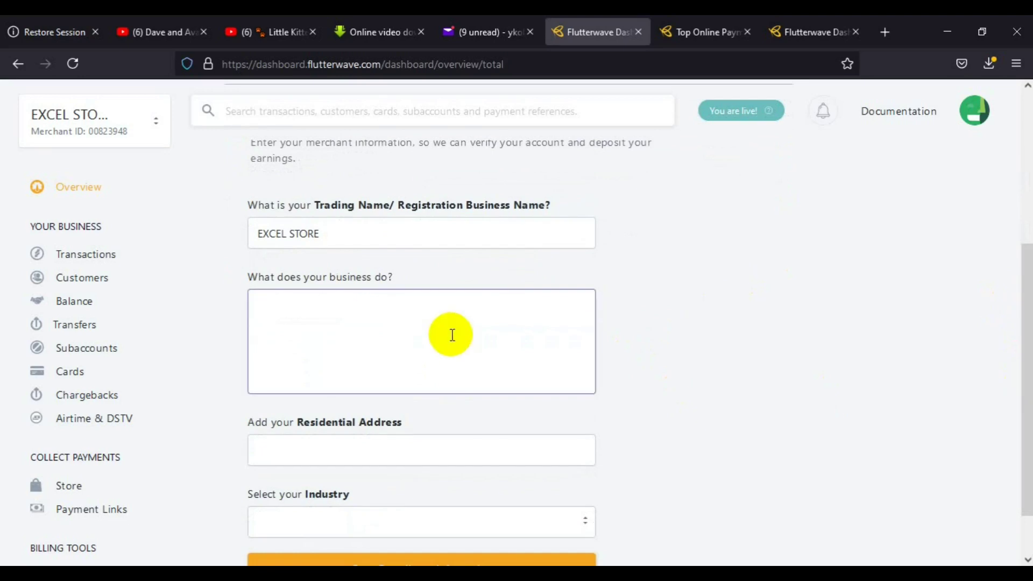
{"action": "type", "text": "Free"}
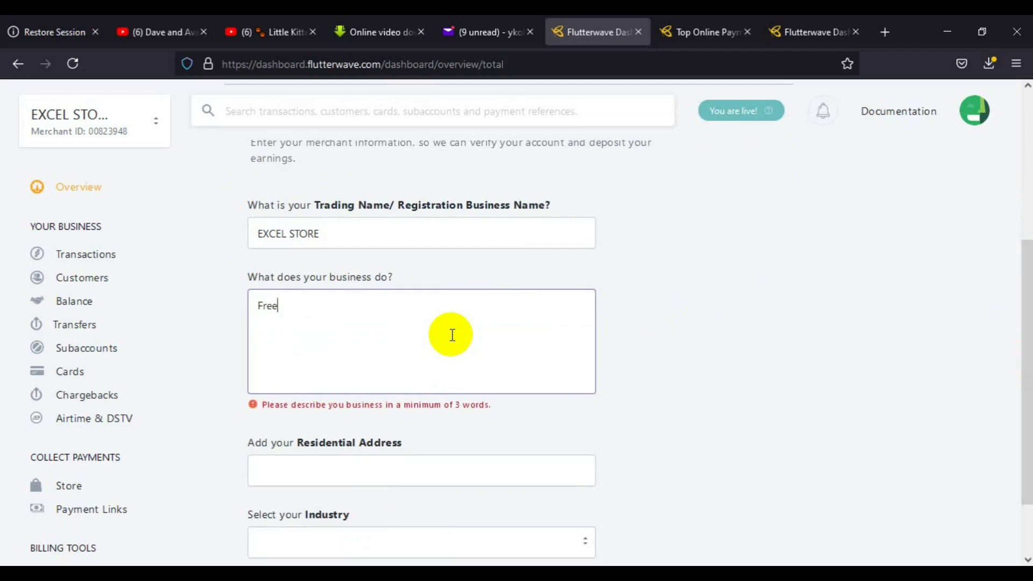
{"action": "key", "text": "ctrl+a"}
{"action": "type", "text": "Online sales d"}
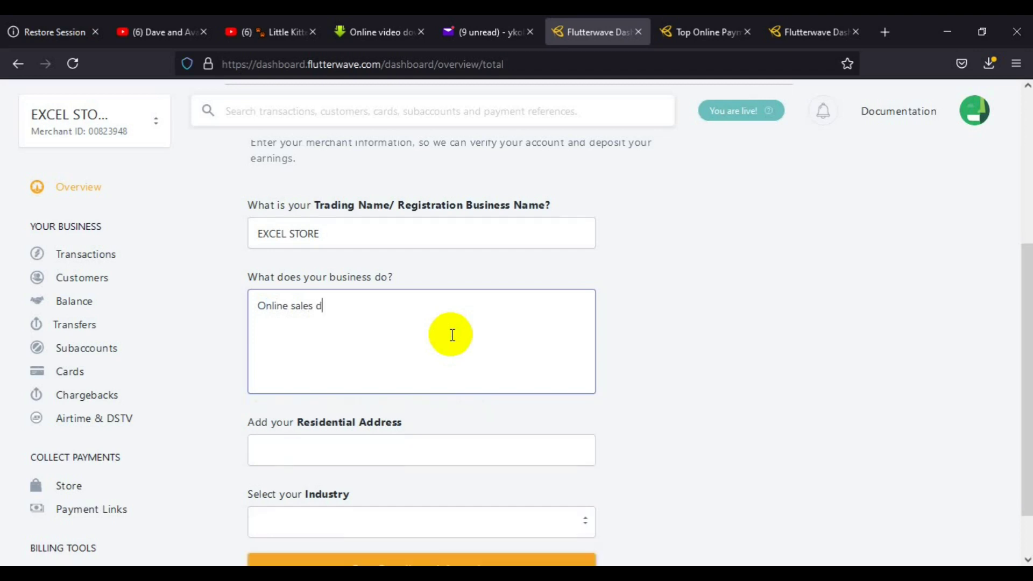
{"action": "type", "text": "igital skills"}
{"action": "left_click", "coordinate": [396, 448]}
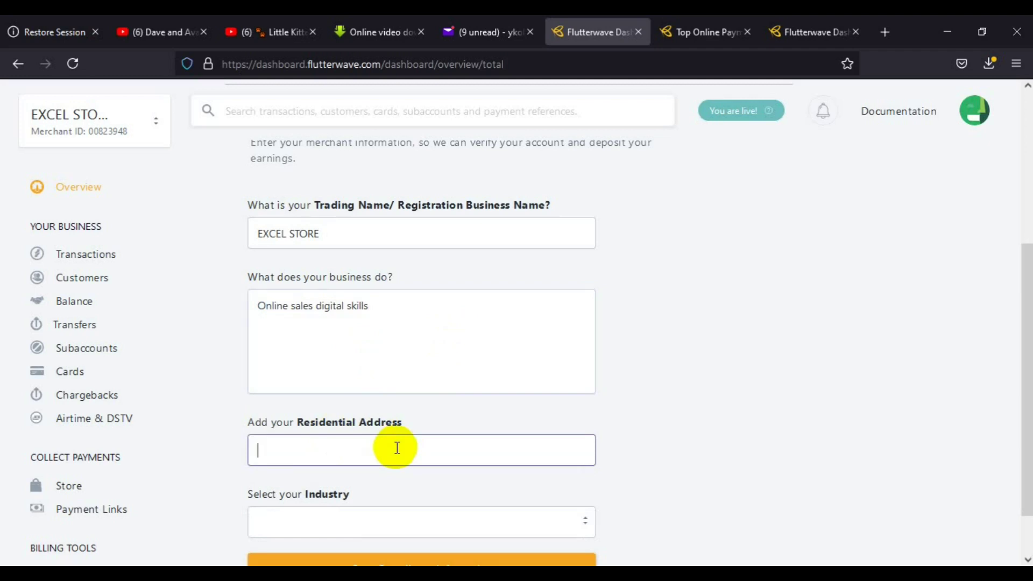
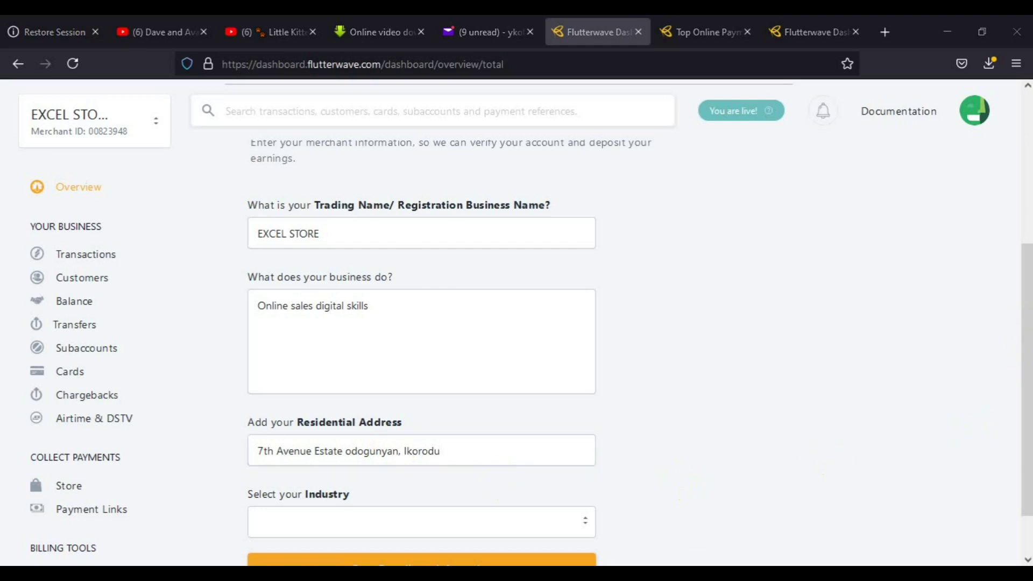
Step: Type the merchant's residential address, correcting one mistyped letter
{"action": "left_click", "coordinate": [1023, 411]}
{"action": "scroll", "coordinate": [1022, 478], "scroll_direction": "down", "scroll_amount": 2}
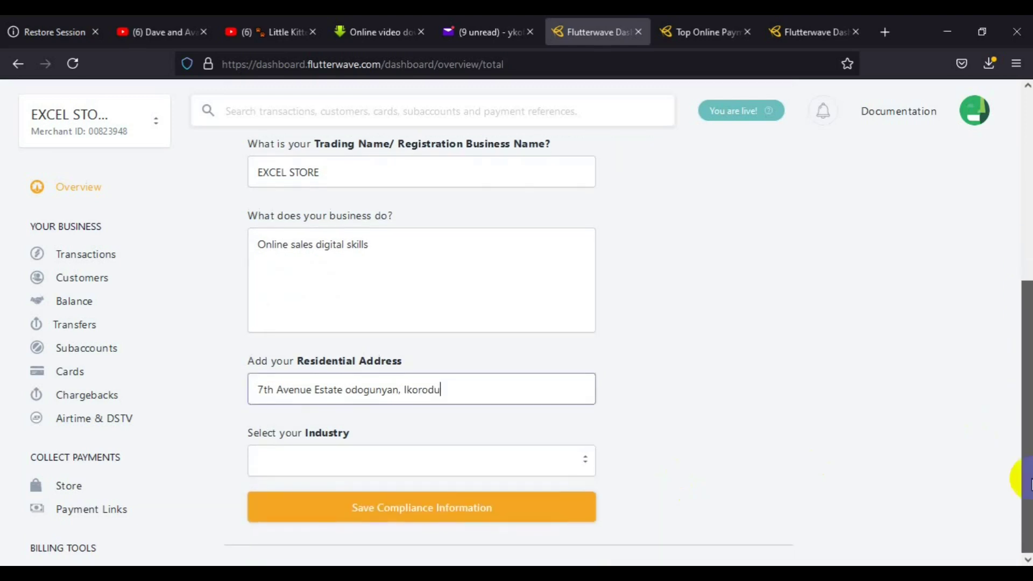
Step: Select Education from the Industry dropdown list
{"action": "left_click", "coordinate": [585, 461]}
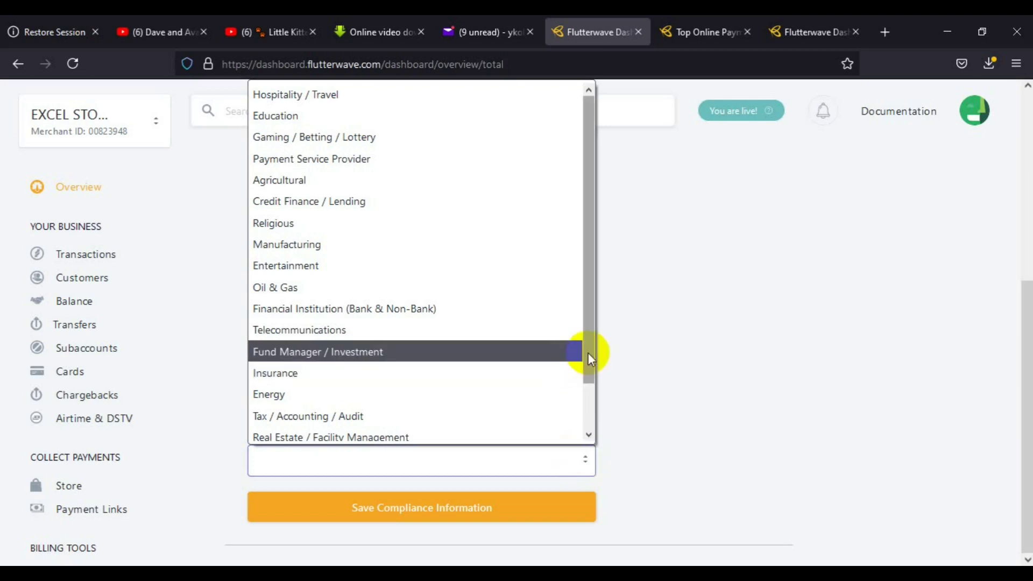
{"action": "left_click_drag", "start_coordinate": [588, 353], "coordinate": [588, 416]}
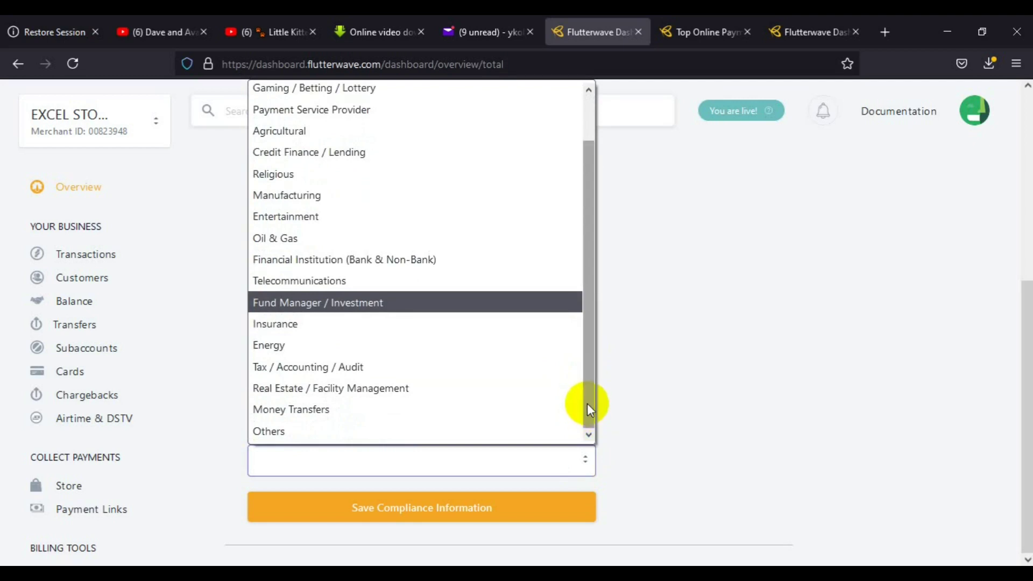
{"action": "left_click_drag", "start_coordinate": [587, 403], "coordinate": [589, 340]}
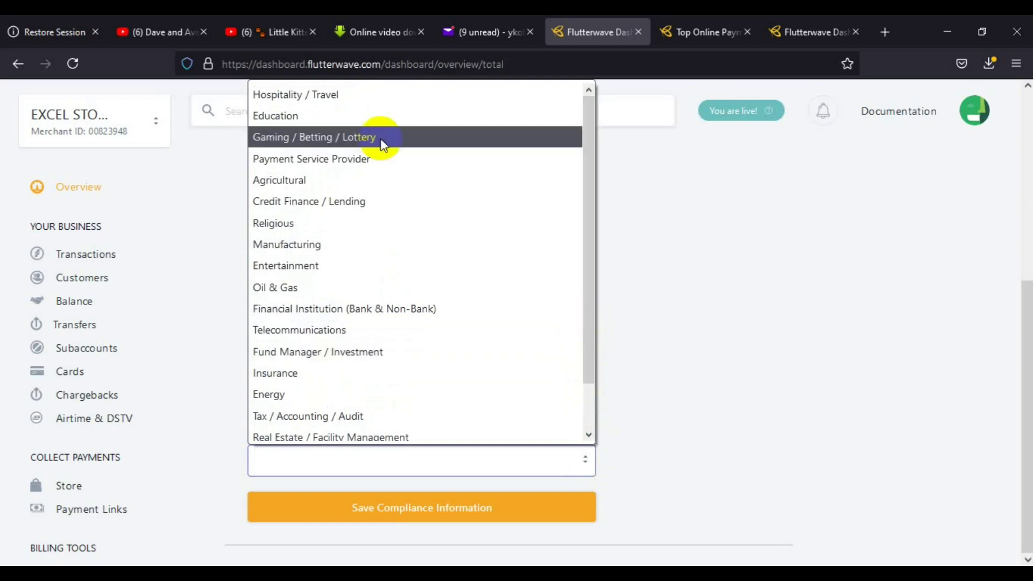
{"action": "left_click", "coordinate": [339, 114]}
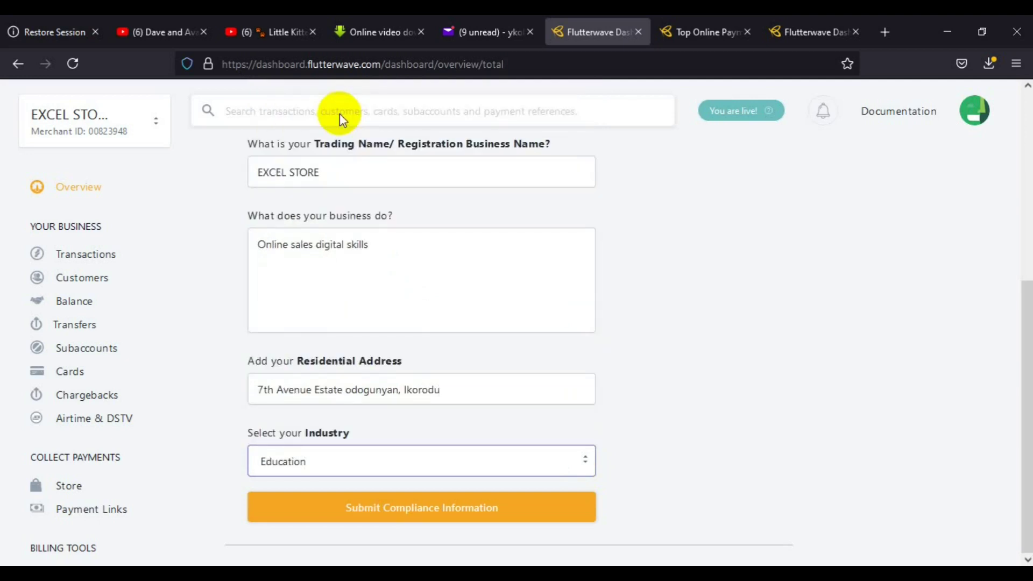
{"action": "left_click", "coordinate": [291, 243]}
Step: Insert 'of' into the business description and submit the compliance information
{"action": "type", "text": "of"}
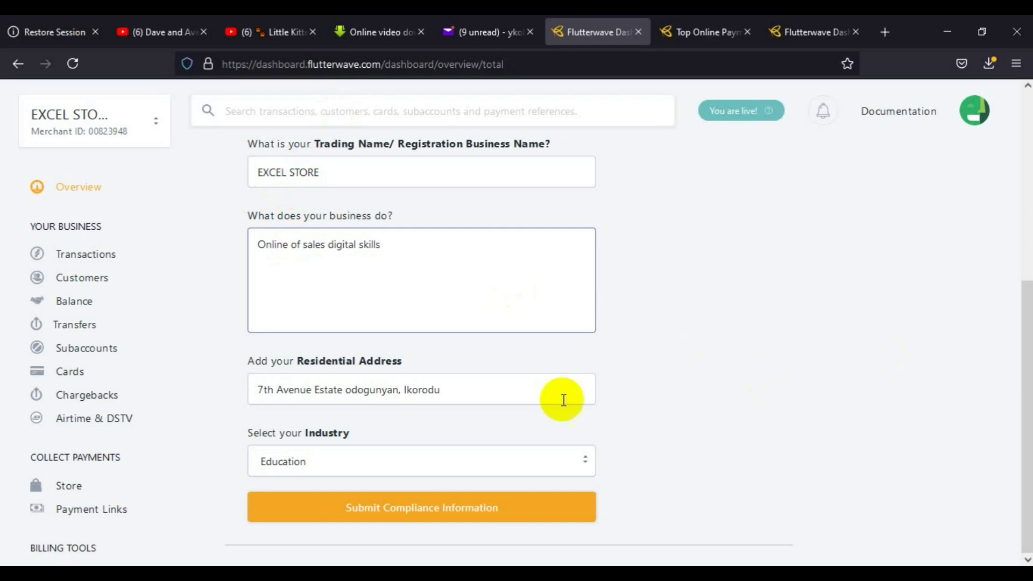
{"action": "left_click", "coordinate": [415, 511]}
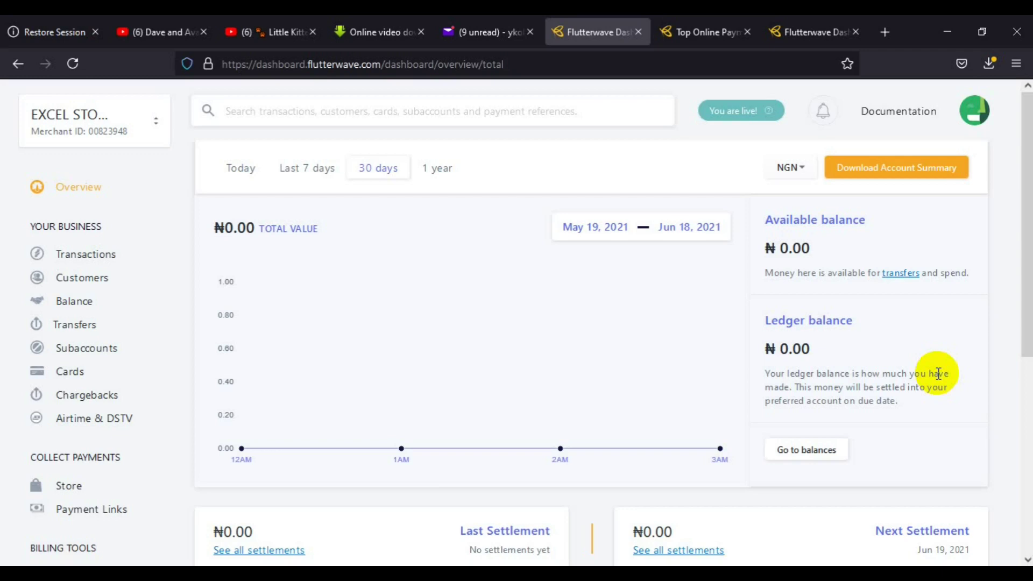
{"action": "left_click", "coordinate": [1027, 245]}
{"action": "mouse_move", "coordinate": [1026, 244]}
{"action": "left_mouse_down"}
{"action": "mouse_move", "coordinate": [1027, 431]}
{"action": "mouse_move", "coordinate": [1027, 244]}
{"action": "left_mouse_up"}
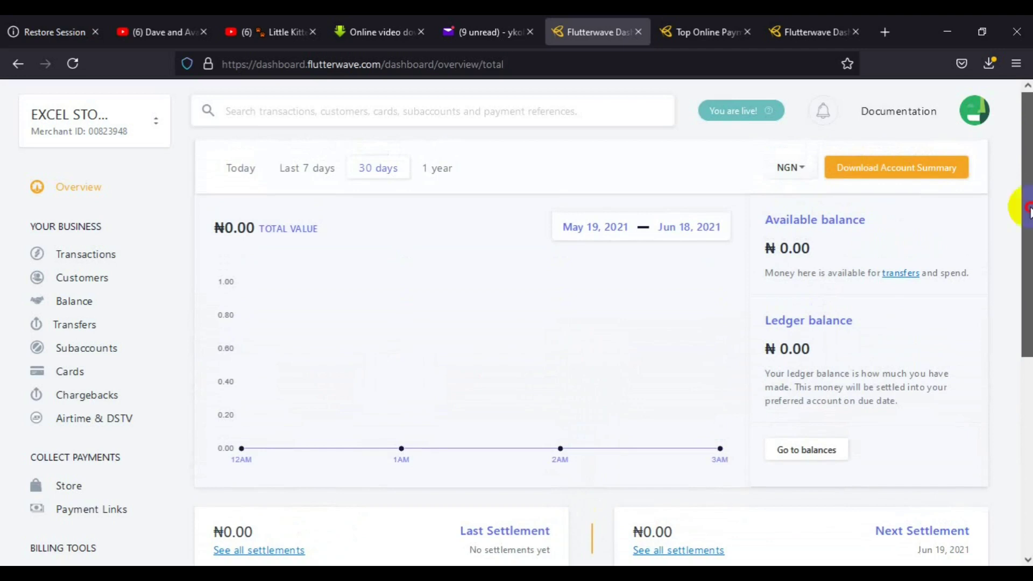
{"action": "scroll", "coordinate": [572, 405], "scroll_direction": "down", "scroll_amount": 1}
{"action": "scroll", "coordinate": [572, 405], "scroll_direction": "up", "scroll_amount": 1}
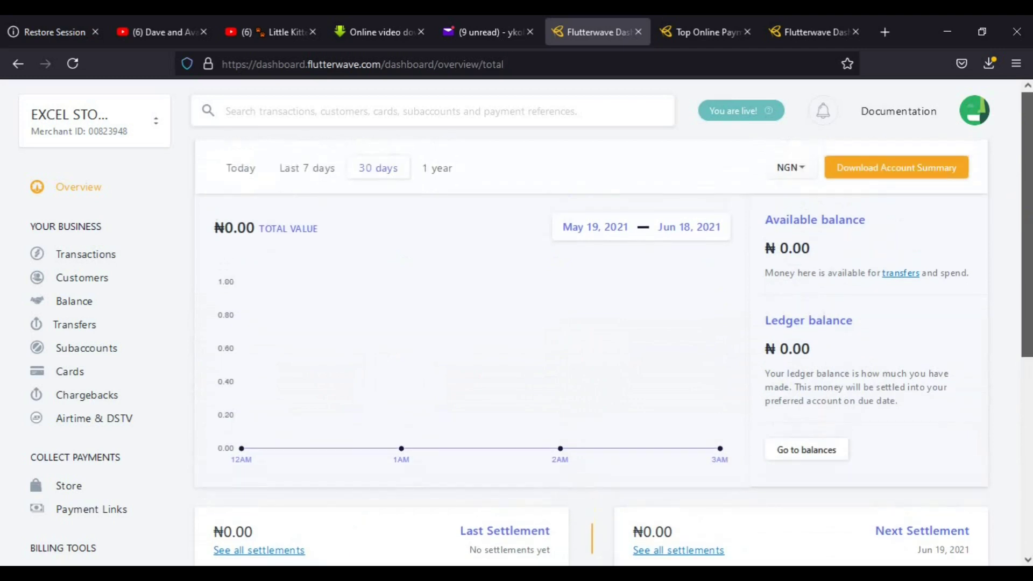